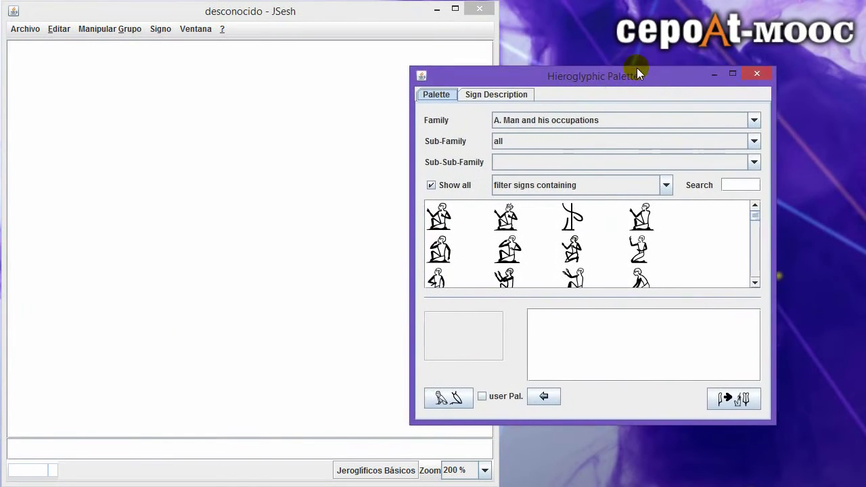
Place the Hieroglyphic Palette window beside the document window and enlarge it to show more signs
drag(637, 67, 704, 18)
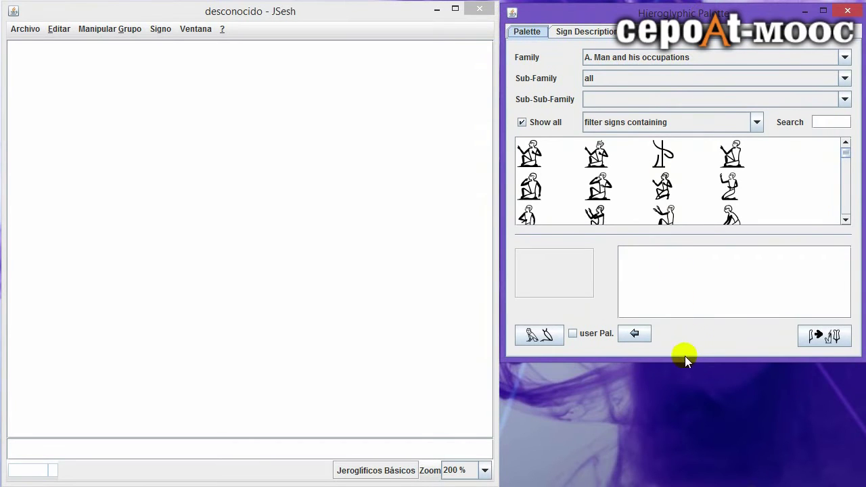
drag(683, 358, 692, 479)
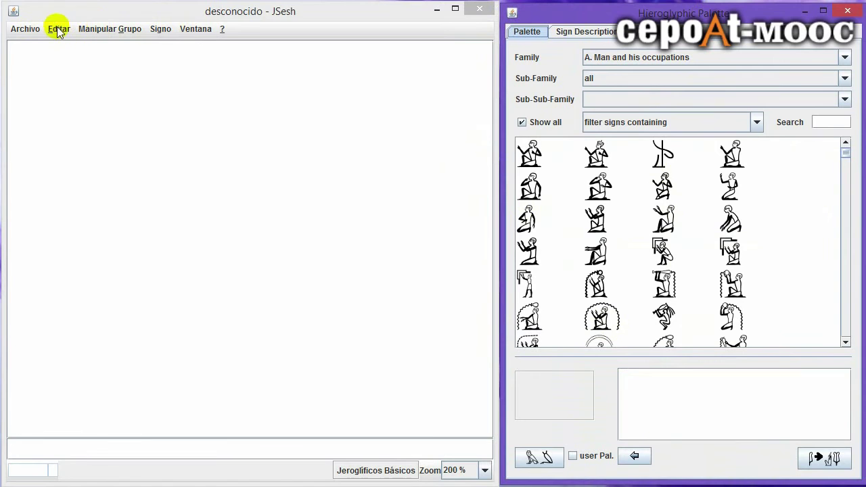
click(30, 30)
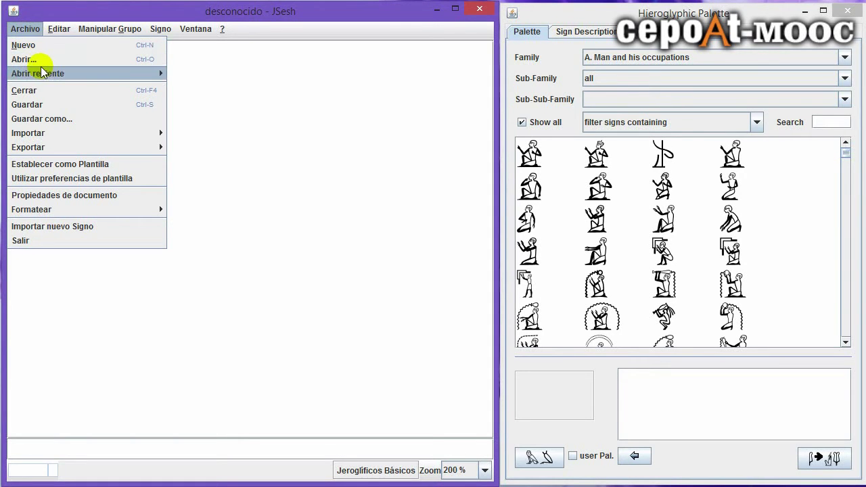
mouse_move(54, 72)
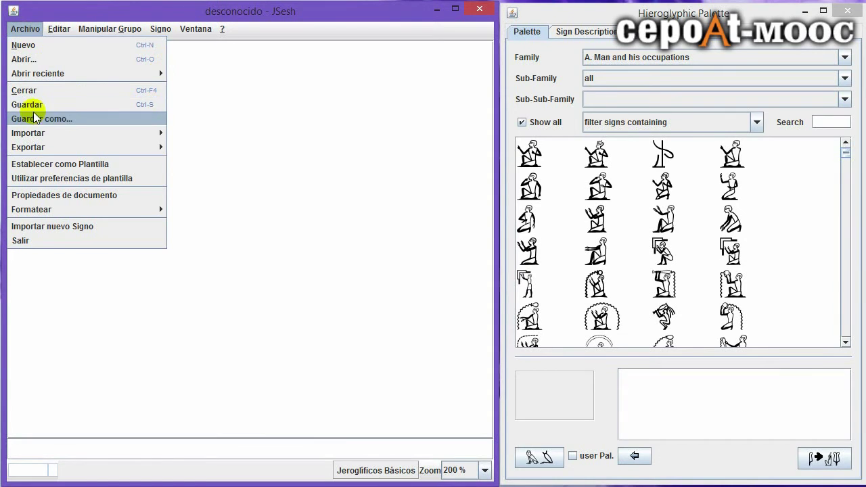
mouse_move(30, 137)
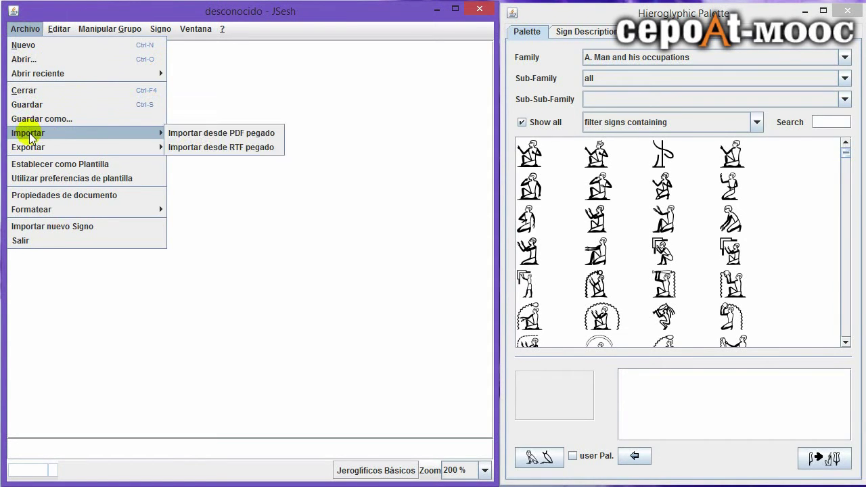
mouse_move(37, 153)
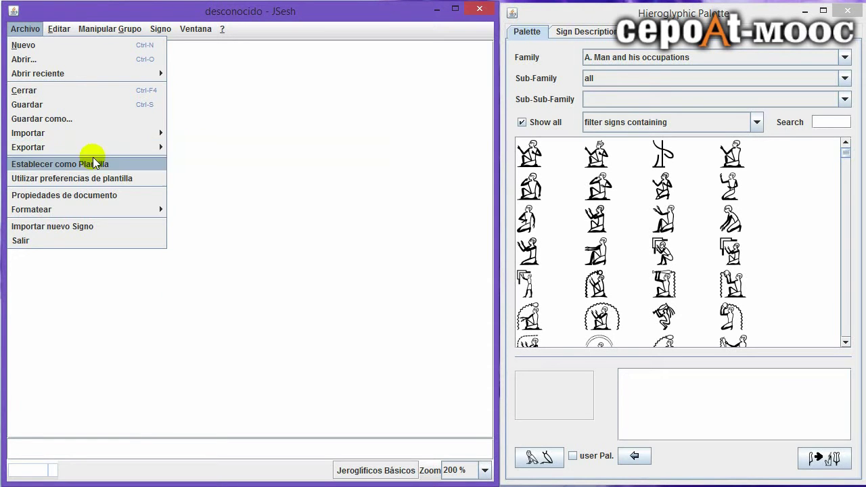
mouse_move(77, 209)
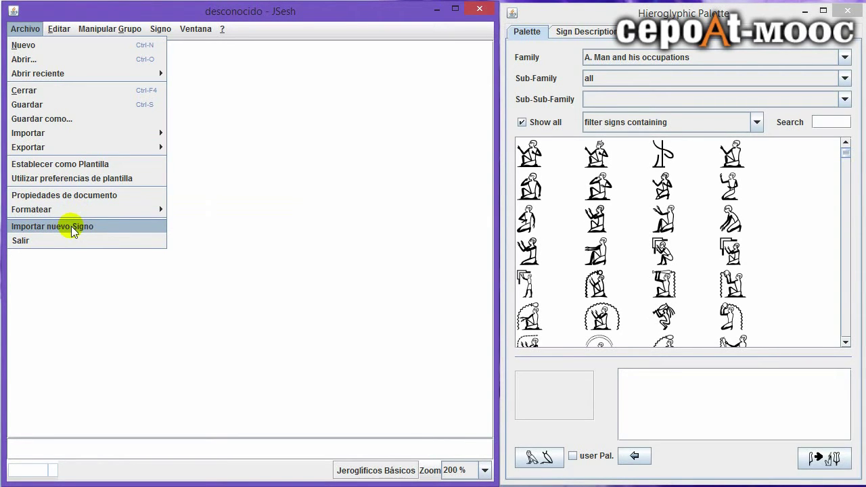
Set the copy mode to large size (copiar tamaño grande)
mouse_move(58, 31)
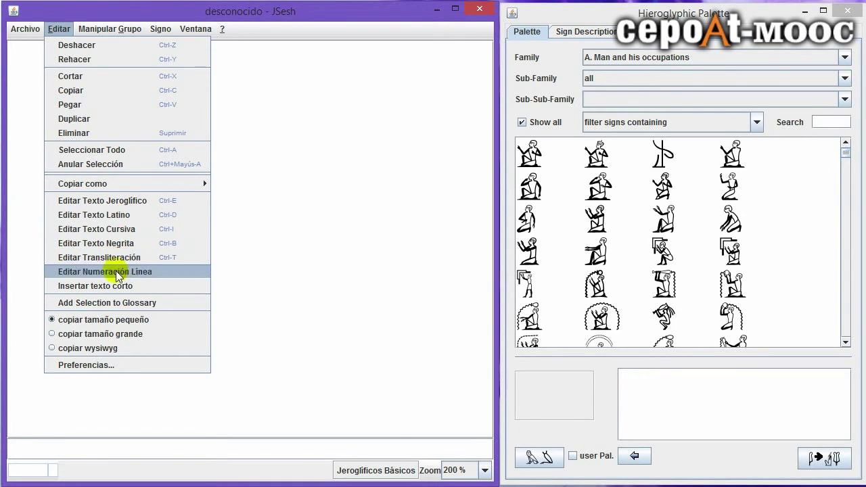
click(110, 334)
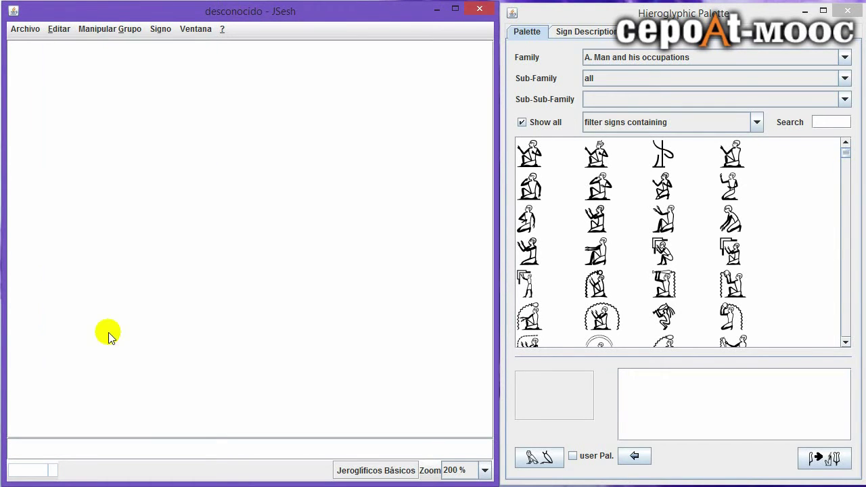
Set the quadrat height for large copies to 40 points in the export preferences and accept
click(58, 29)
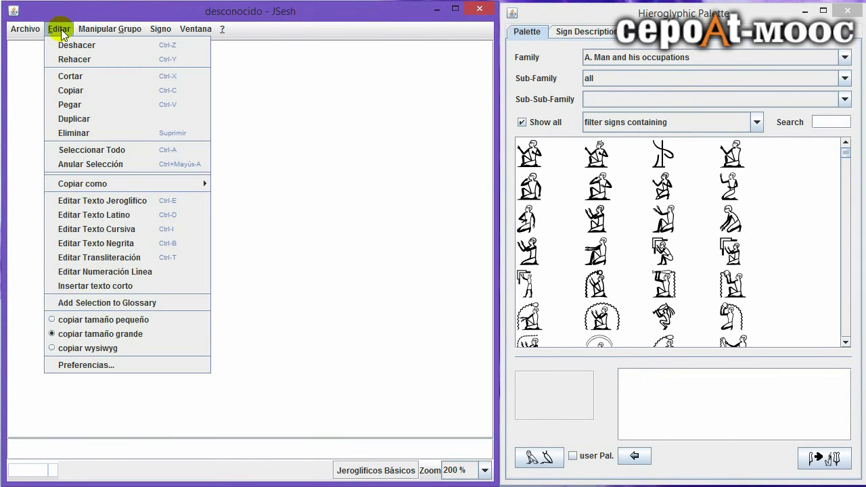
click(125, 365)
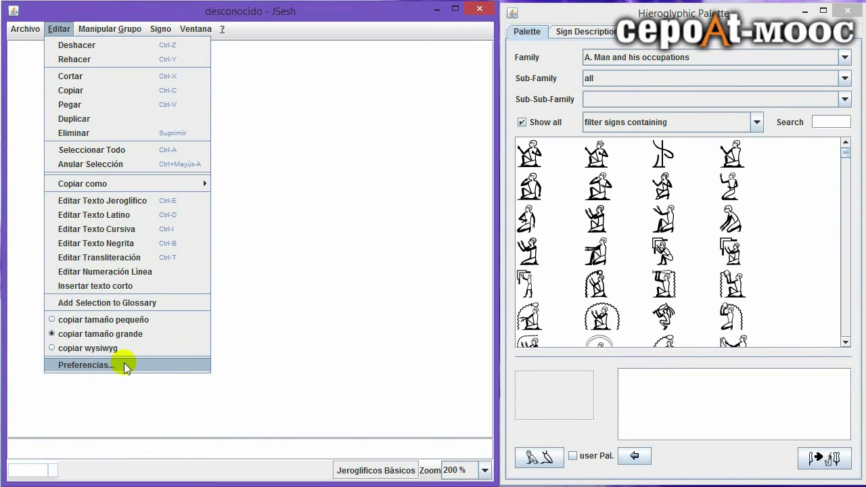
click(124, 364)
drag(169, 2, 353, 94)
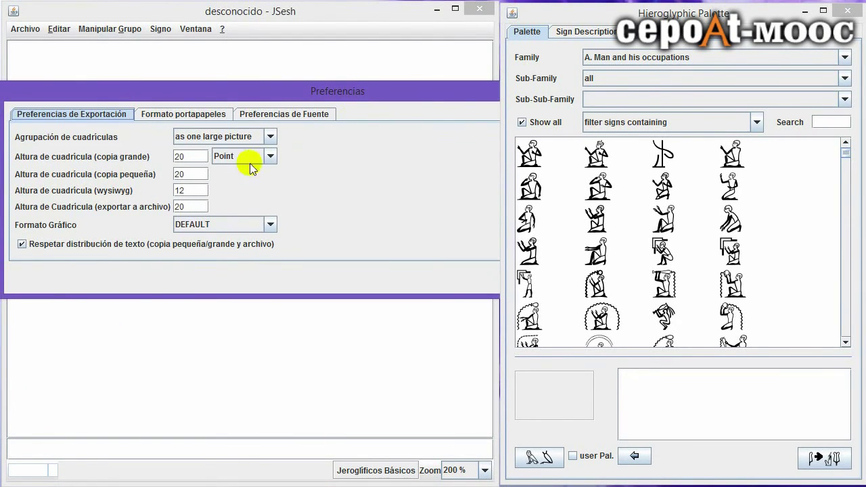
click(192, 156)
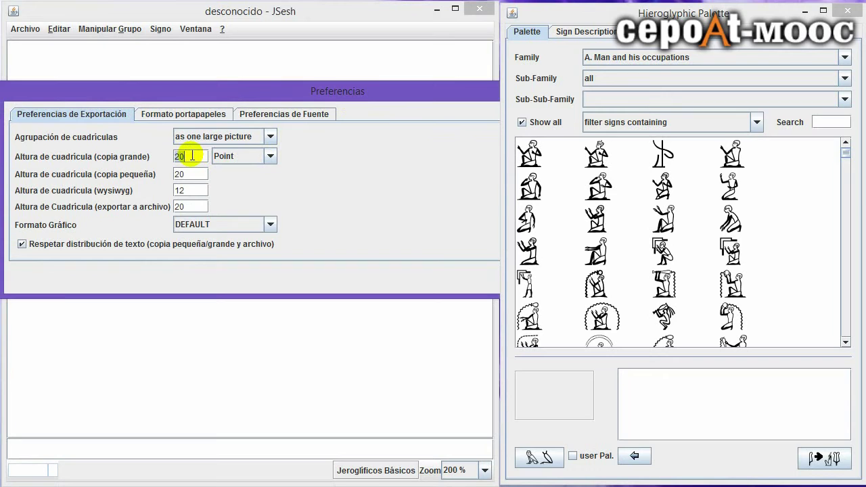
double_click(186, 155)
text(40)
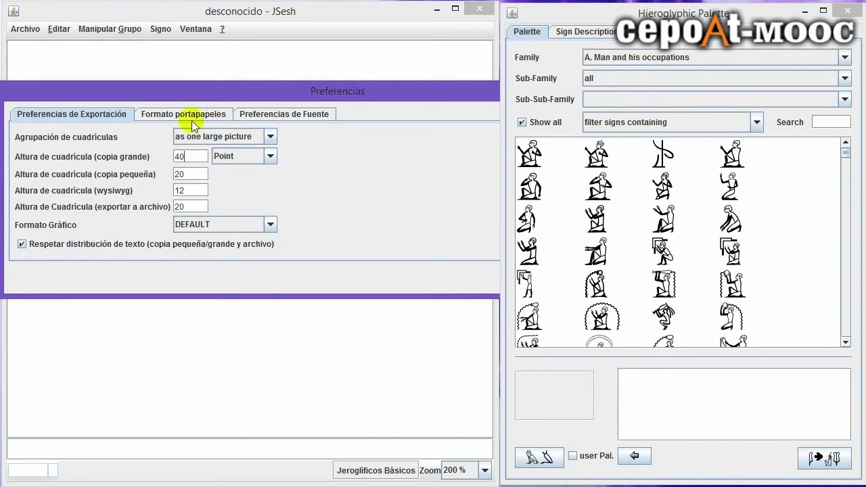
drag(202, 93, 158, 87)
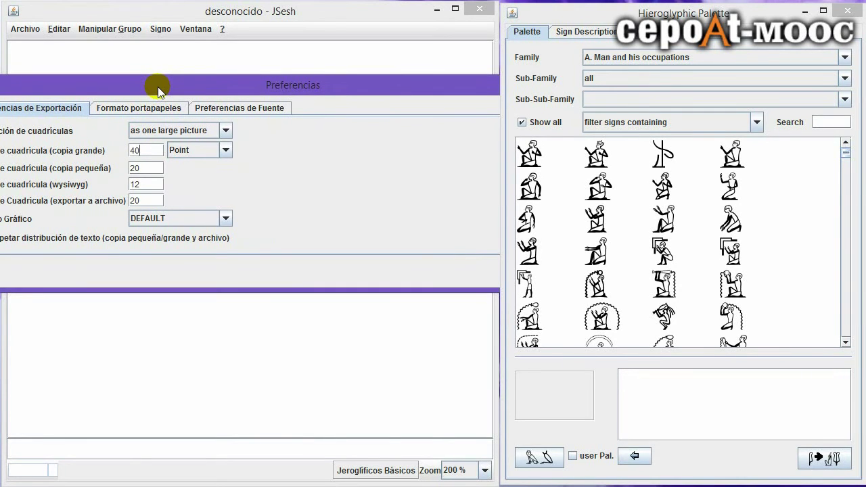
drag(156, 86, 109, 79)
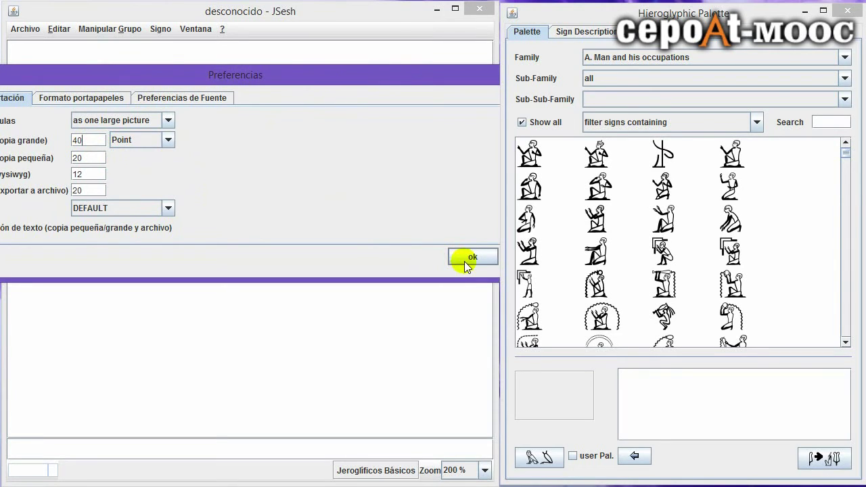
click(74, 140)
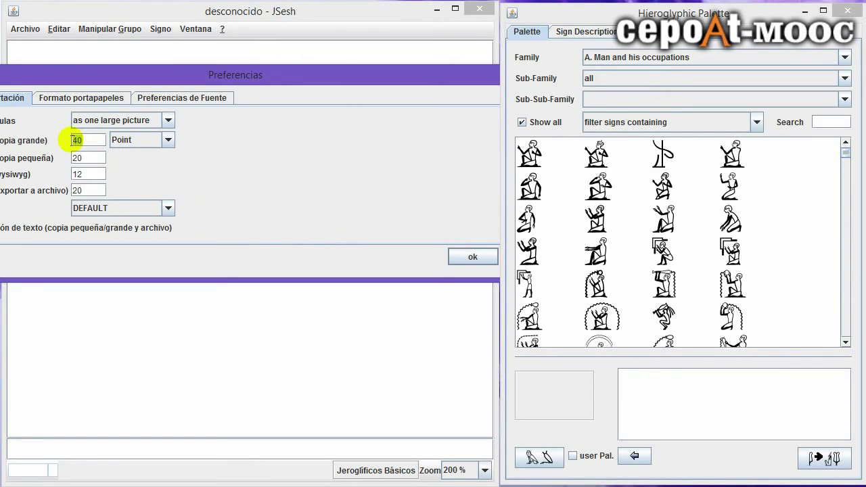
click(461, 258)
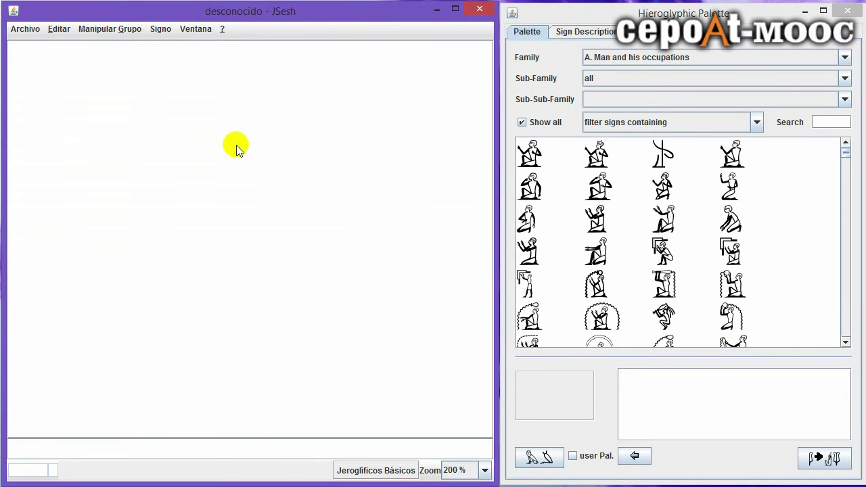
Review the commands available for manipulating groups, modifying individual signs and managing windows, including shading, cartouches and rotation
click(93, 31)
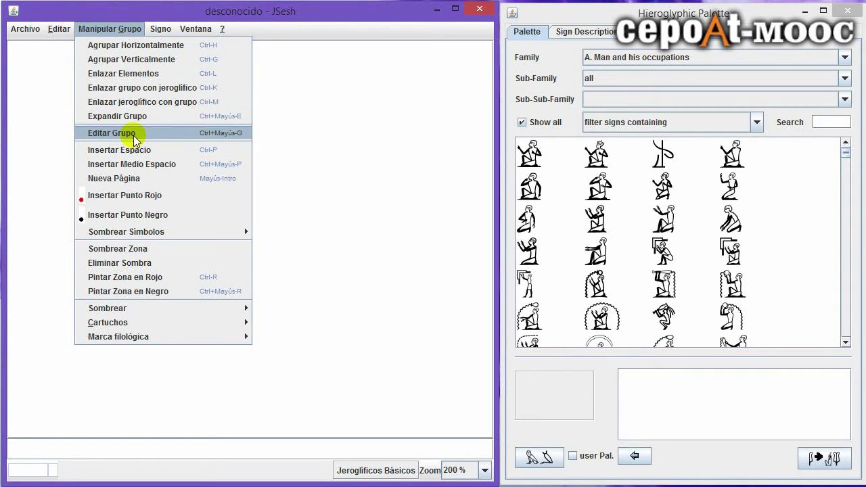
mouse_move(138, 232)
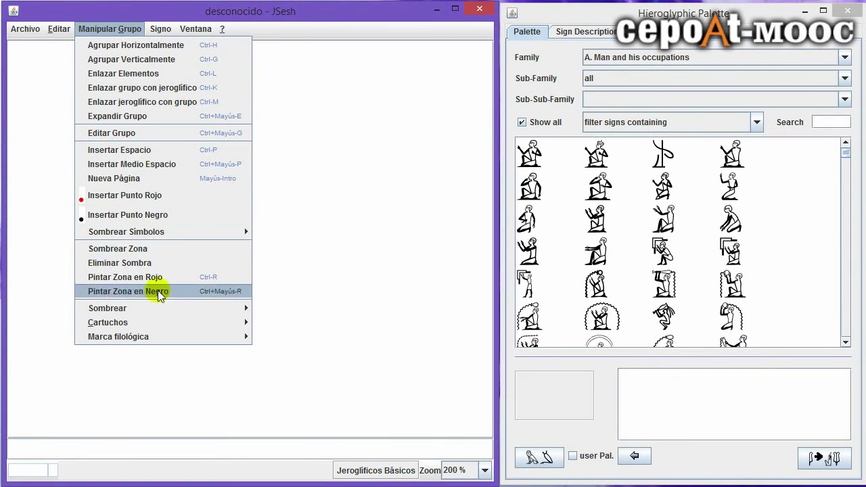
mouse_move(170, 309)
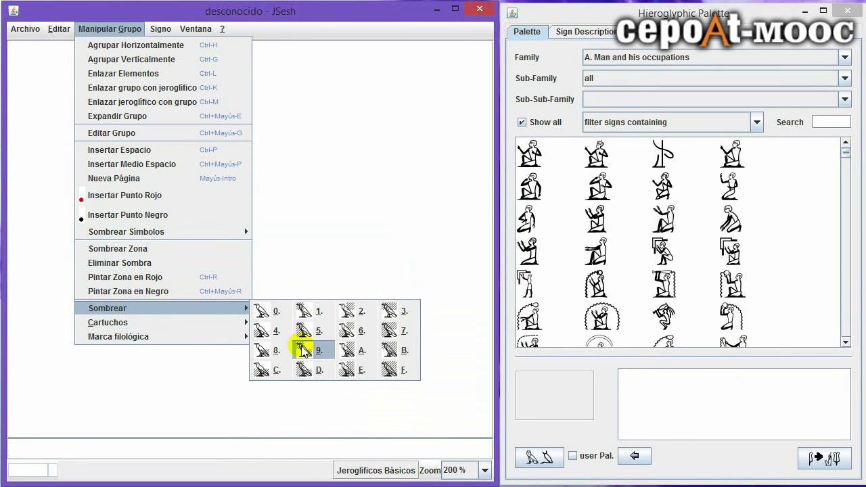
mouse_move(224, 324)
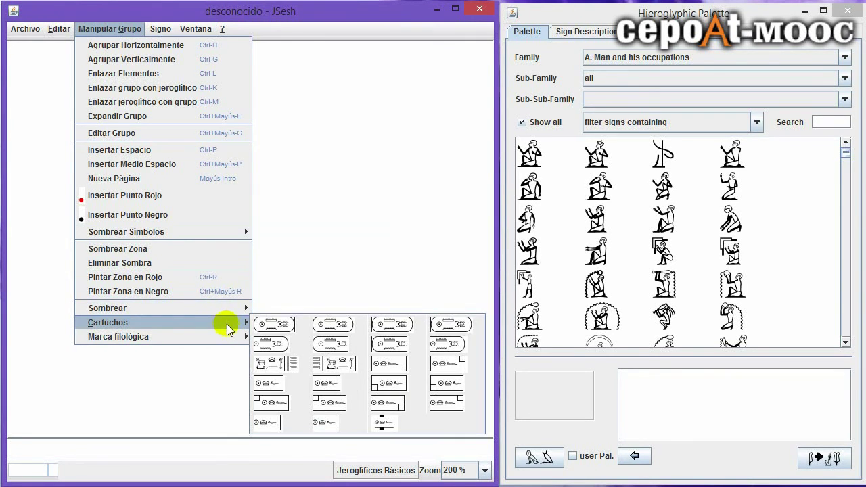
mouse_move(230, 338)
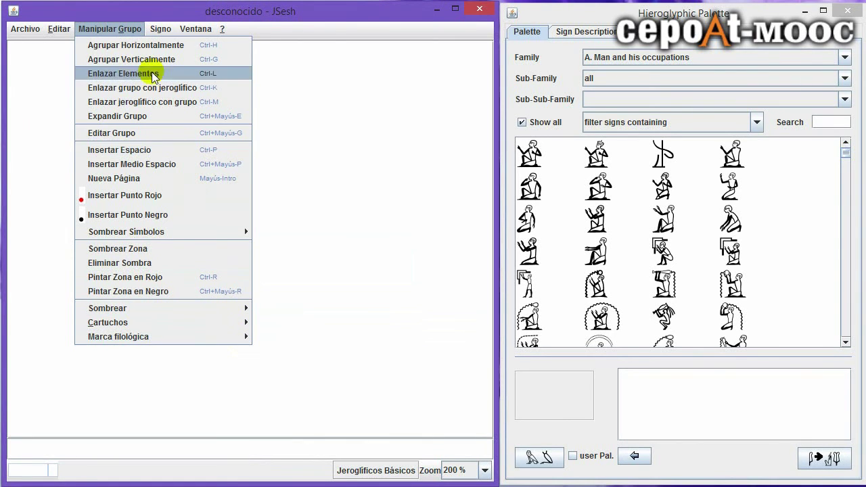
mouse_move(157, 34)
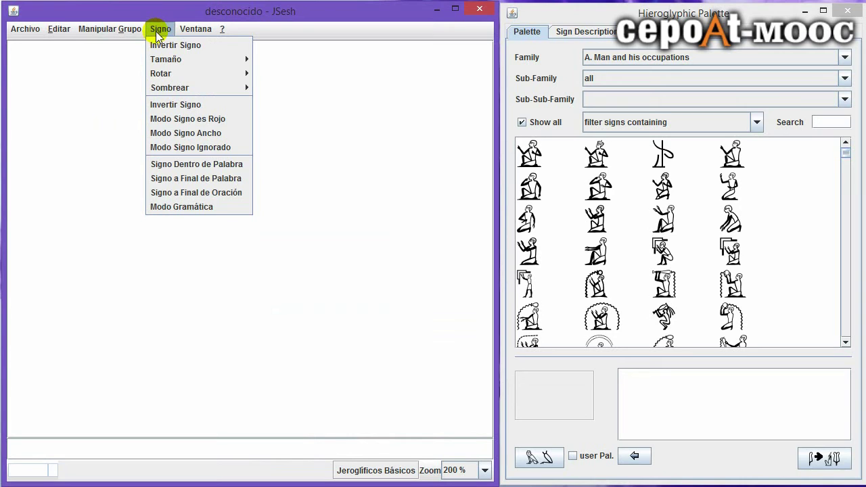
mouse_move(173, 64)
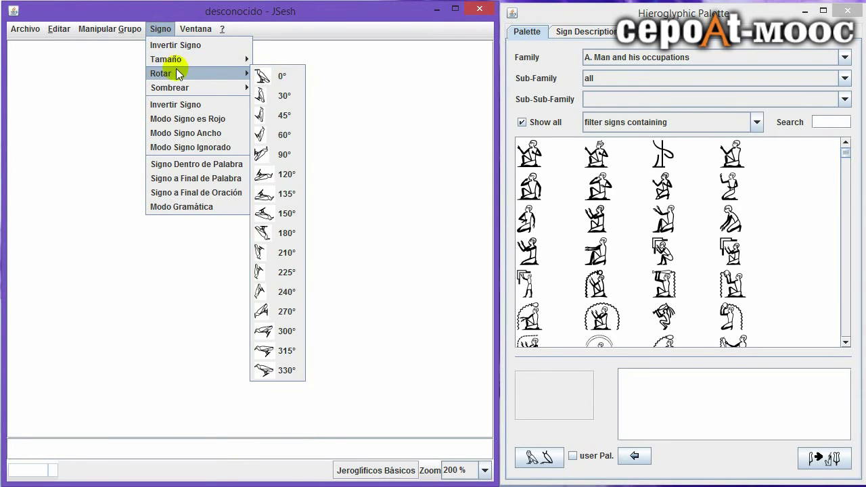
mouse_move(186, 91)
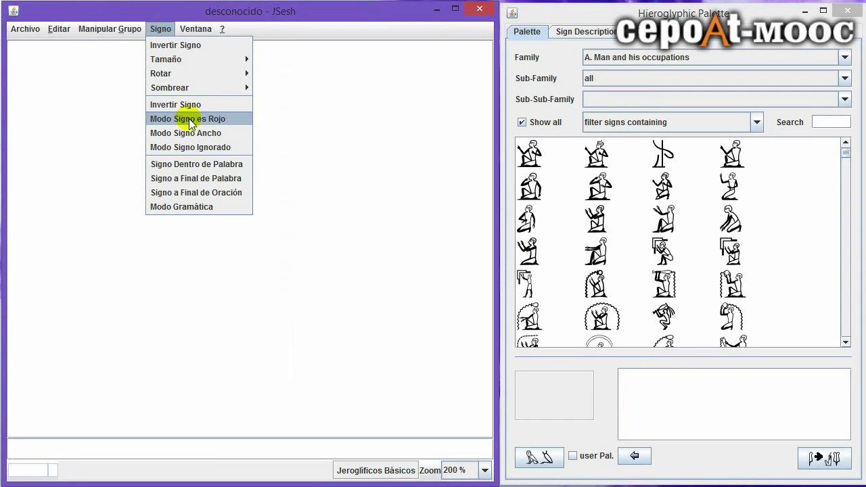
mouse_move(198, 31)
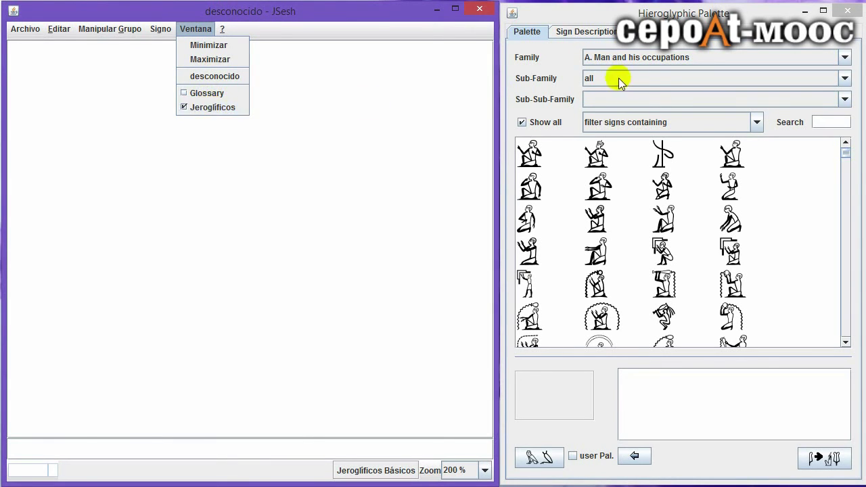
Search the Hieroglyphic Palette for the transliteration pr and select the matching house sign to show its values
click(721, 17)
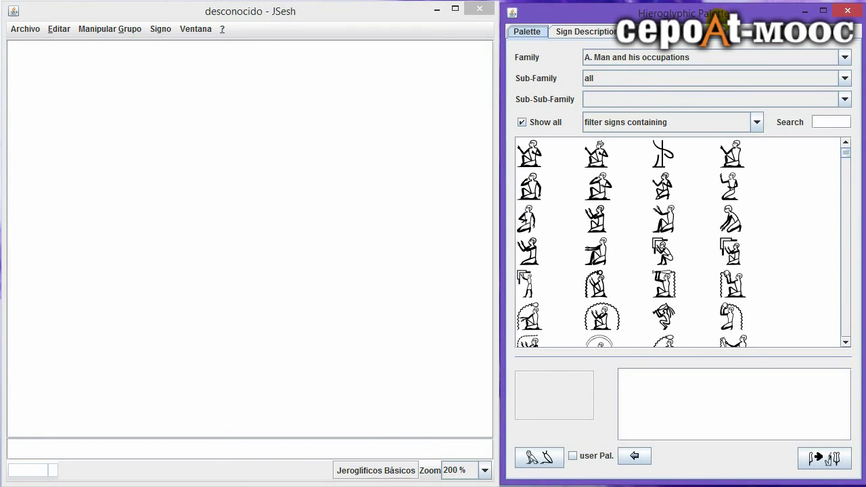
click(825, 122)
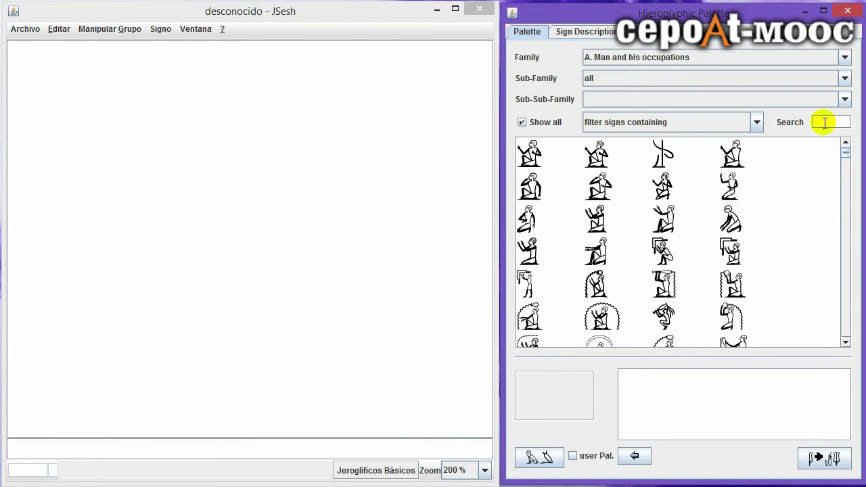
text(pr)
key(Return)
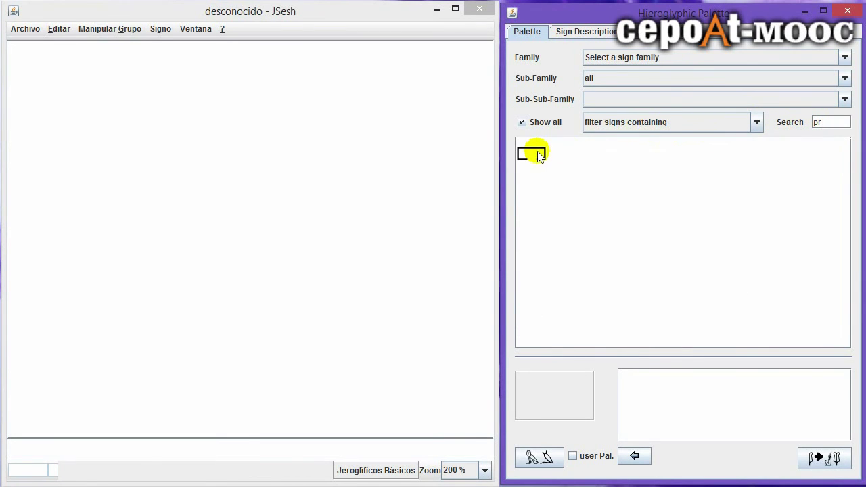
click(539, 156)
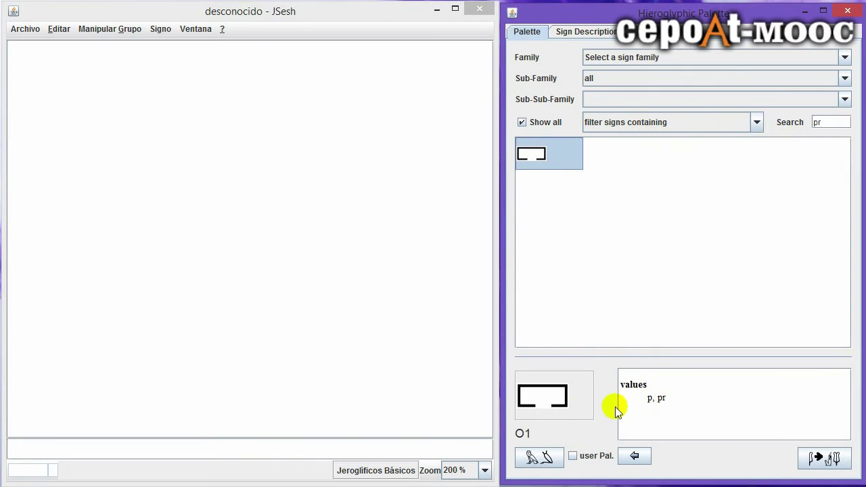
Insert the house sign into the document by its transliteration pr and add a second one from the palette
click(40, 473)
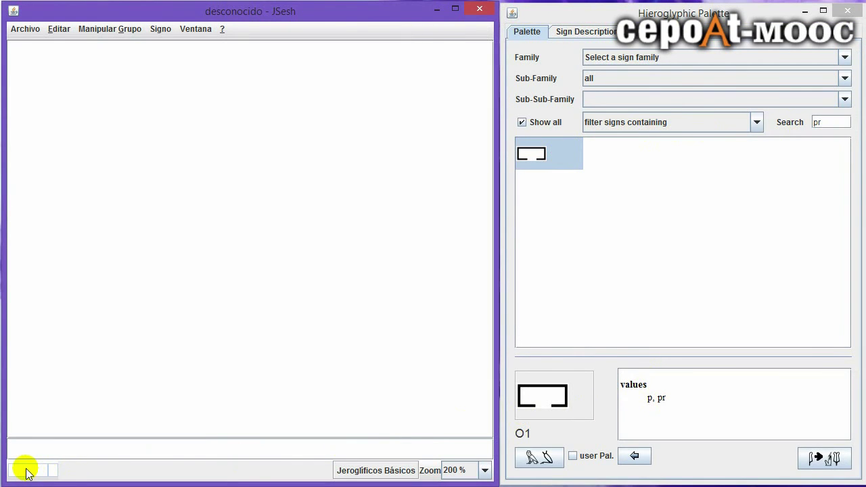
click(29, 455)
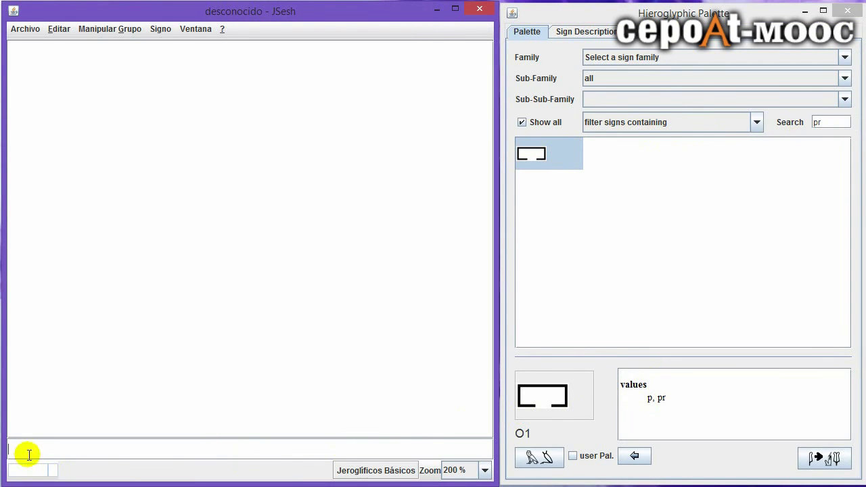
text(pr)
key(space)
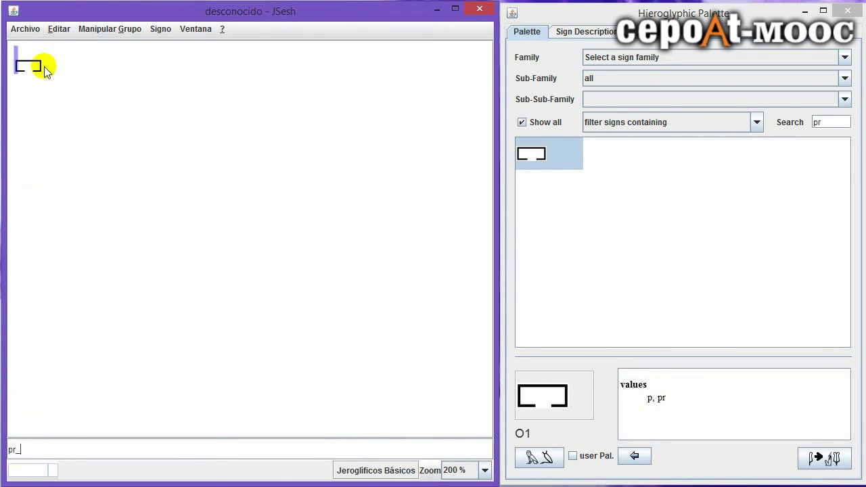
click(541, 162)
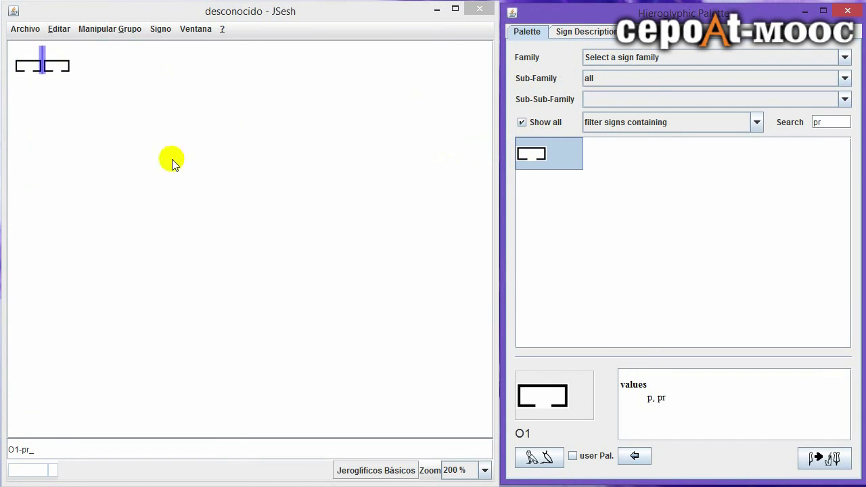
Show the S. Crowns, Dress, Staves, etc. family in the Hieroglyphic Palette and select signs S6 and S11C to view their values
click(586, 32)
click(527, 33)
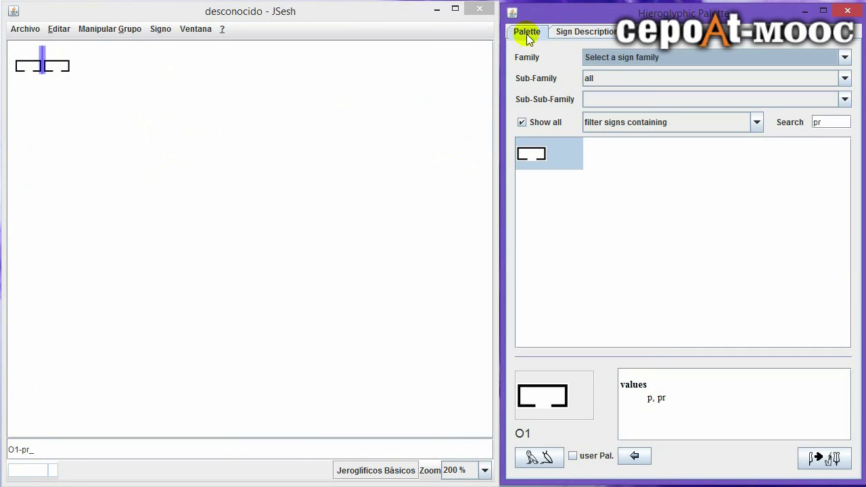
click(640, 60)
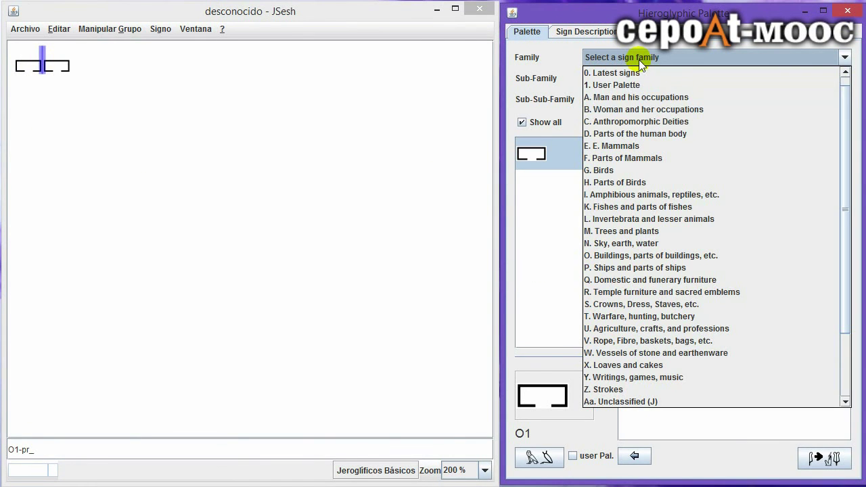
scroll(680, 291, down, 3)
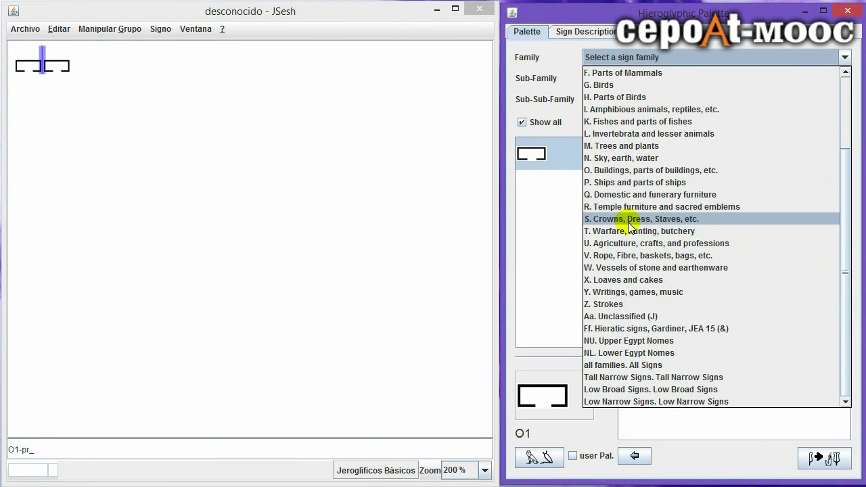
click(629, 220)
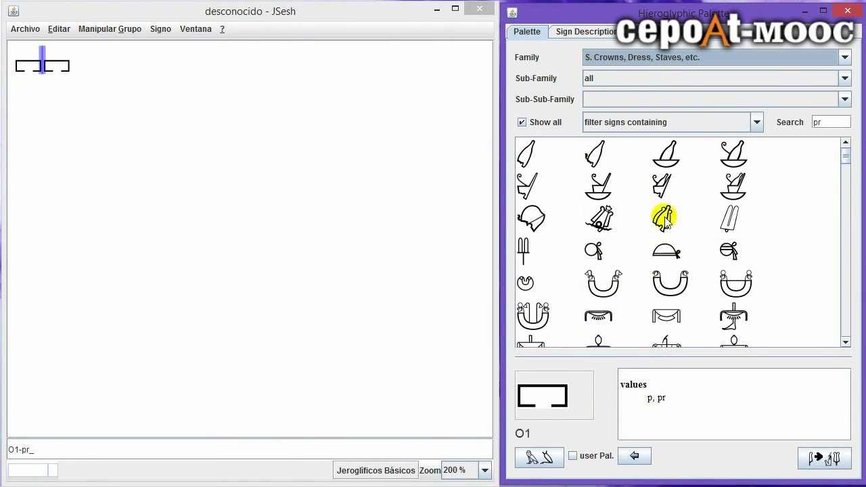
click(729, 189)
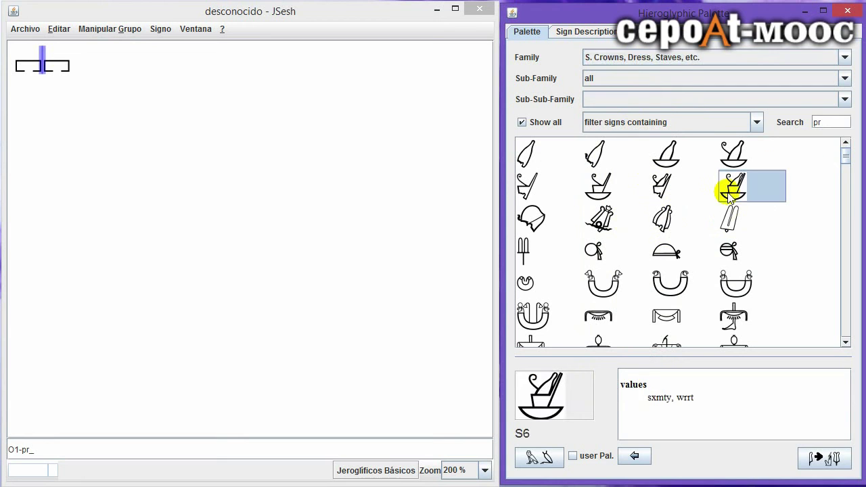
click(737, 279)
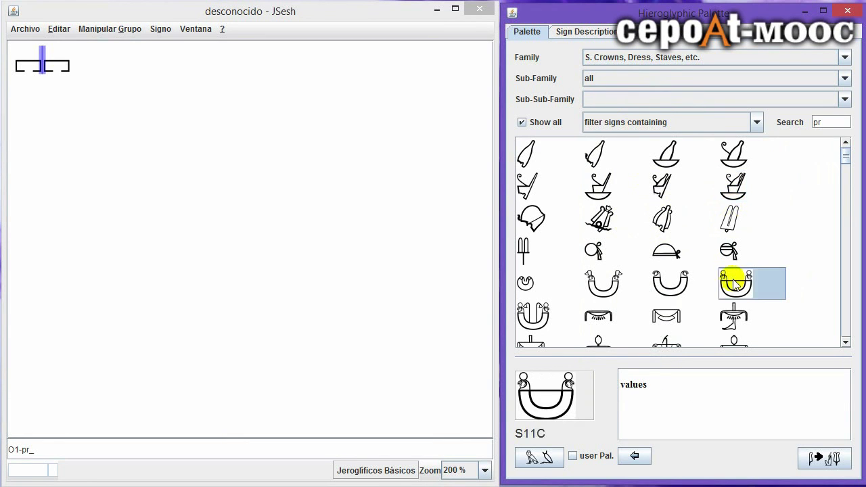
Switch the palette's sign family to N. Sky, earth, water
click(656, 60)
click(649, 158)
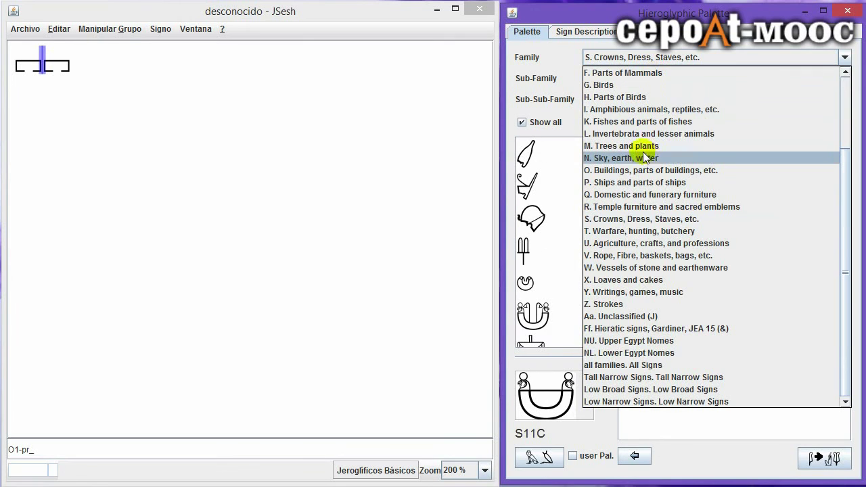